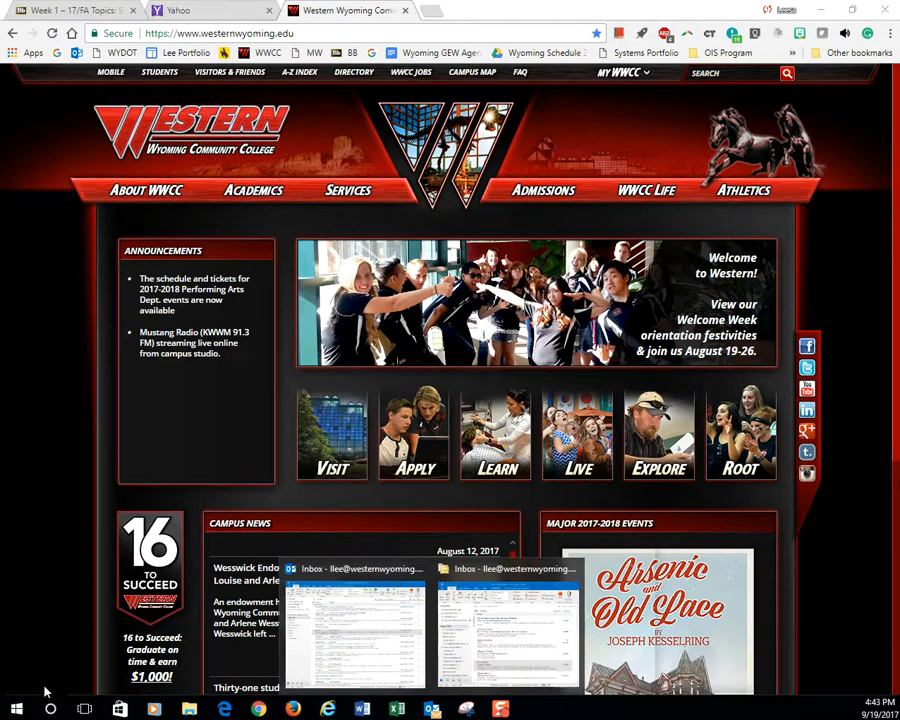
- Launch the Snipping Tool and move its window up the page, clear of the campus news section
click(18, 711)
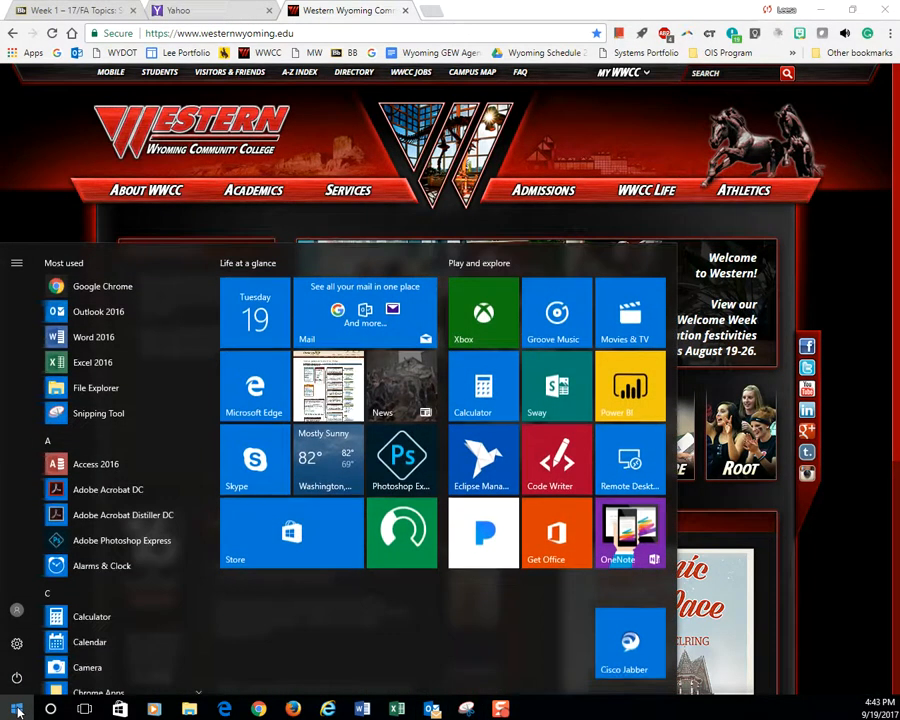
text(snip)
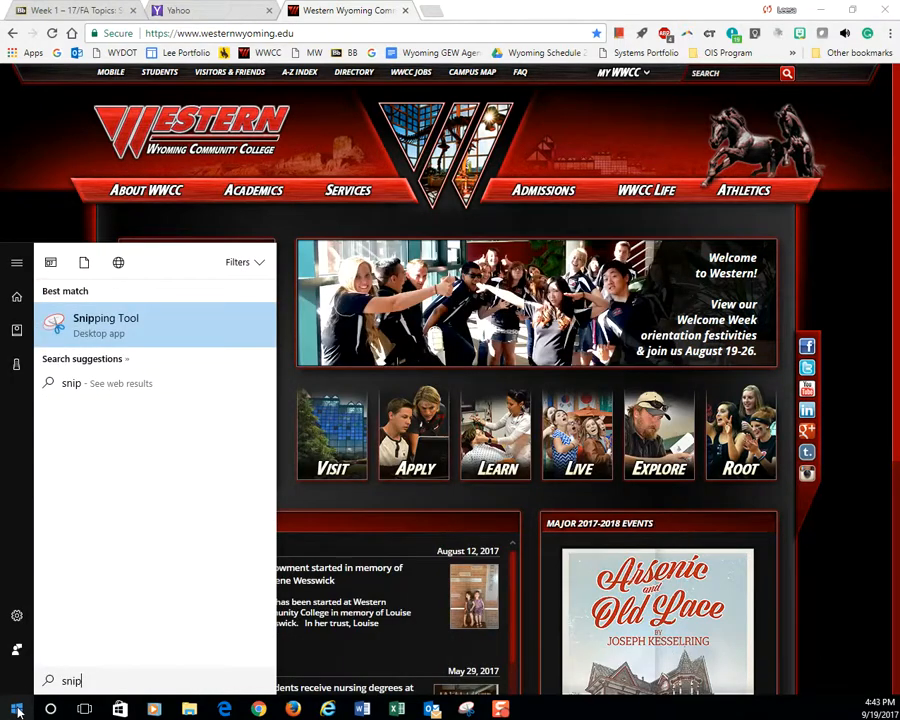
click(97, 327)
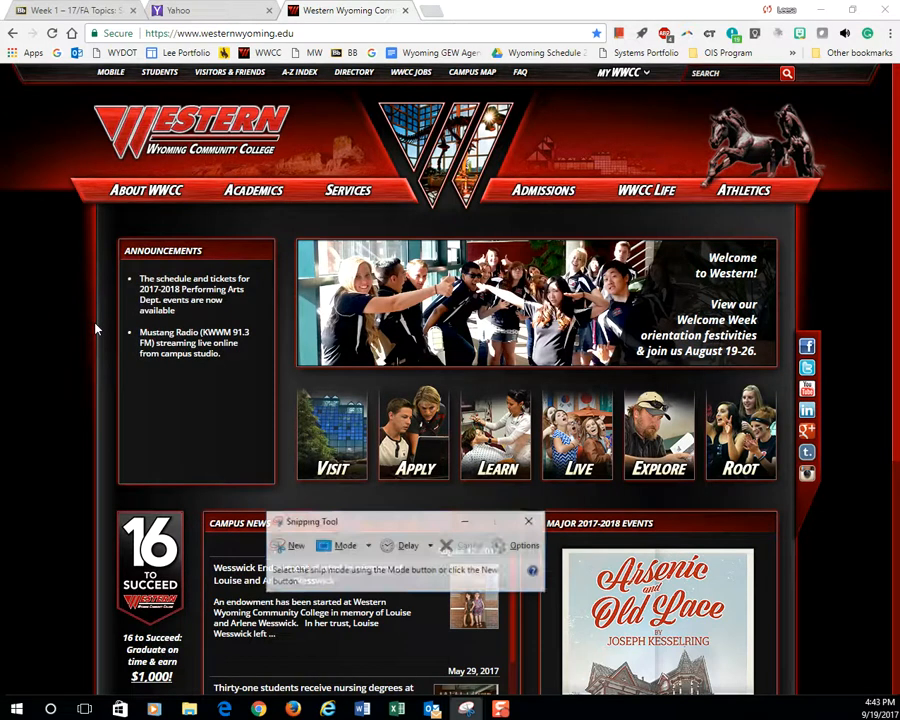
drag(417, 517, 409, 235)
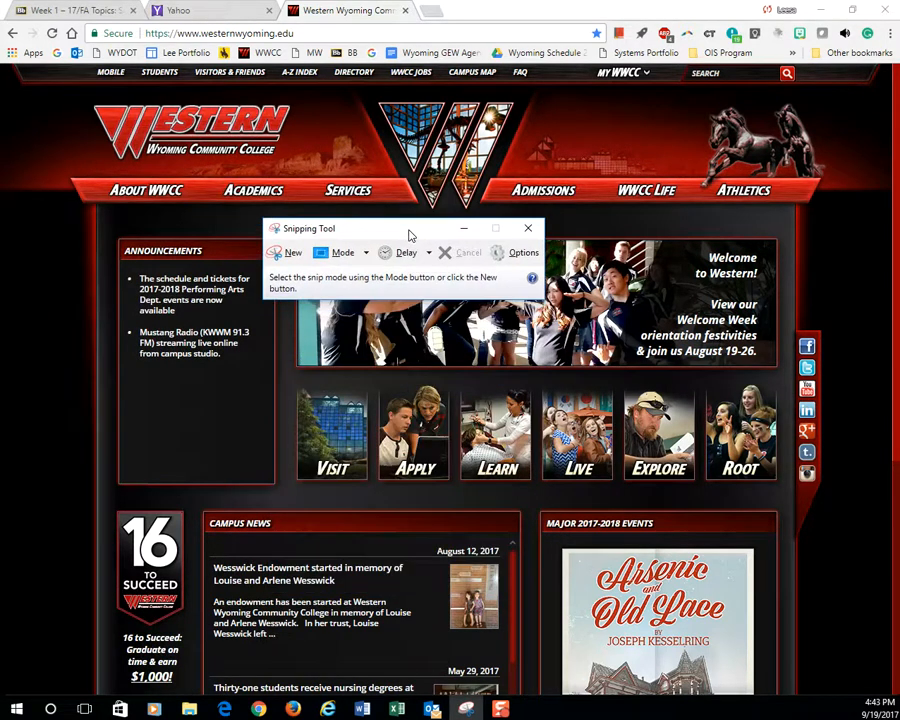
- Capture a rectangular snip of the Western Wyoming Community College logo and move the snip window toward the middle of the page
click(283, 256)
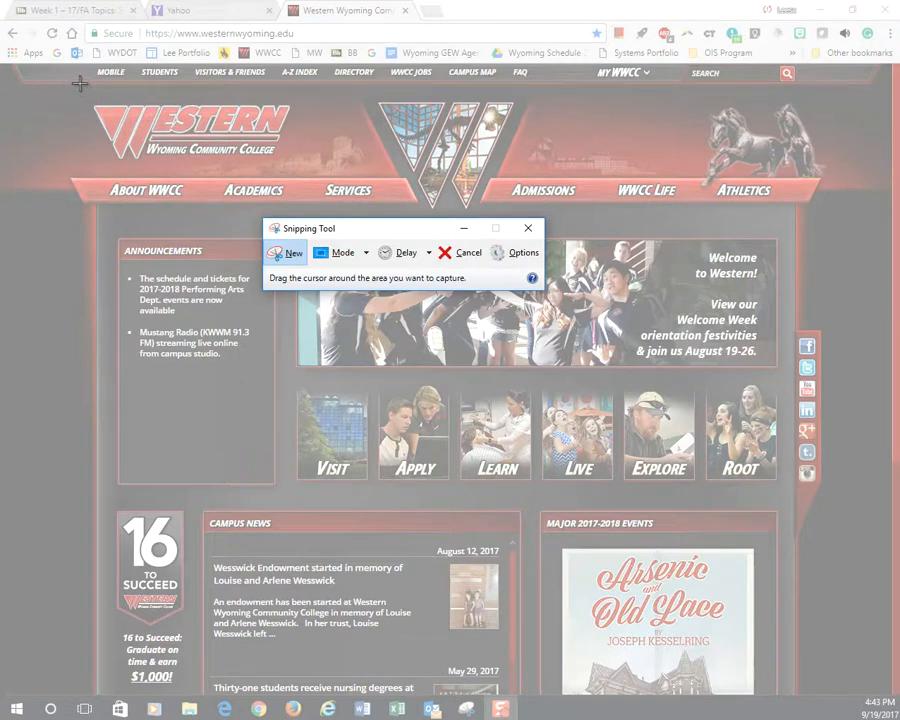
mouse_move(80, 84)
mouse_down()
mouse_move(145, 135)
mouse_move(322, 176)
mouse_up()
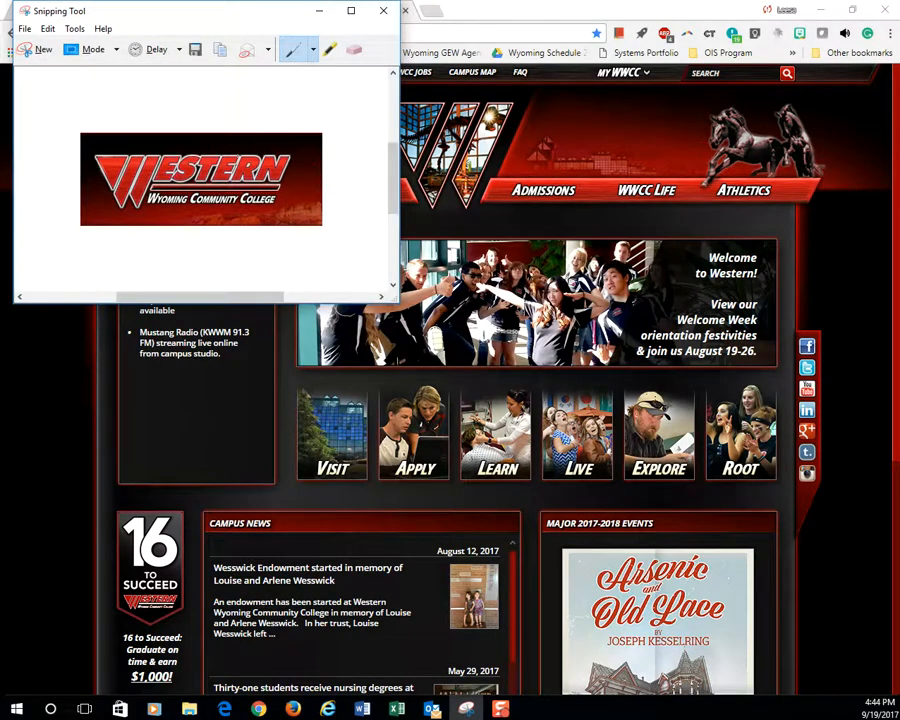
drag(166, 14, 306, 151)
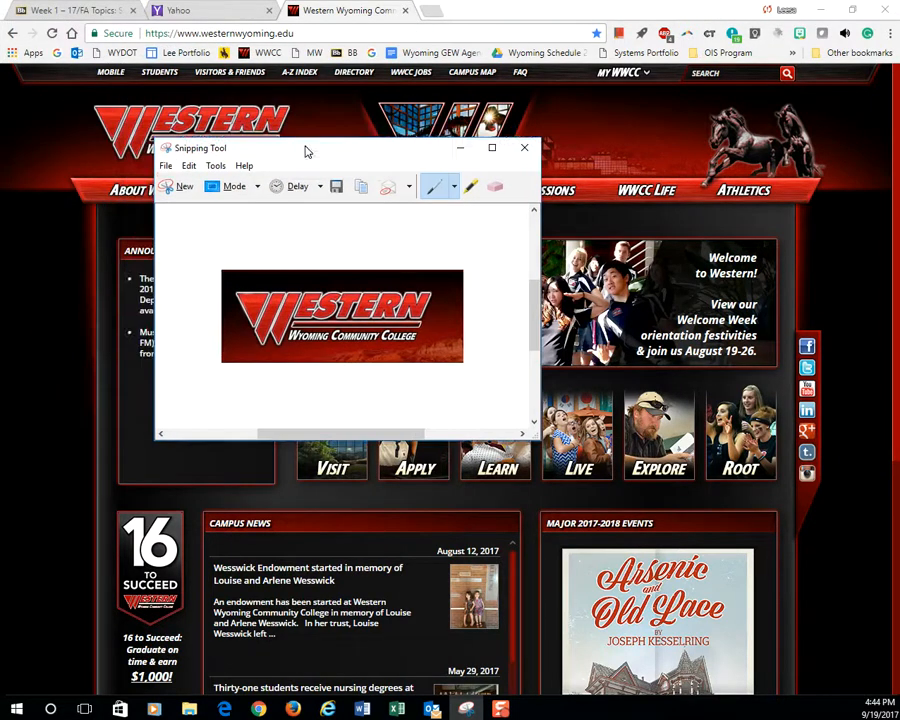
- Circle the captured logo with the yellow highlighter and handwrite "Good" above it in red pen
click(470, 187)
mouse_move(312, 256)
mouse_down()
mouse_move(230, 262)
mouse_move(372, 395)
mouse_move(240, 258)
mouse_up()
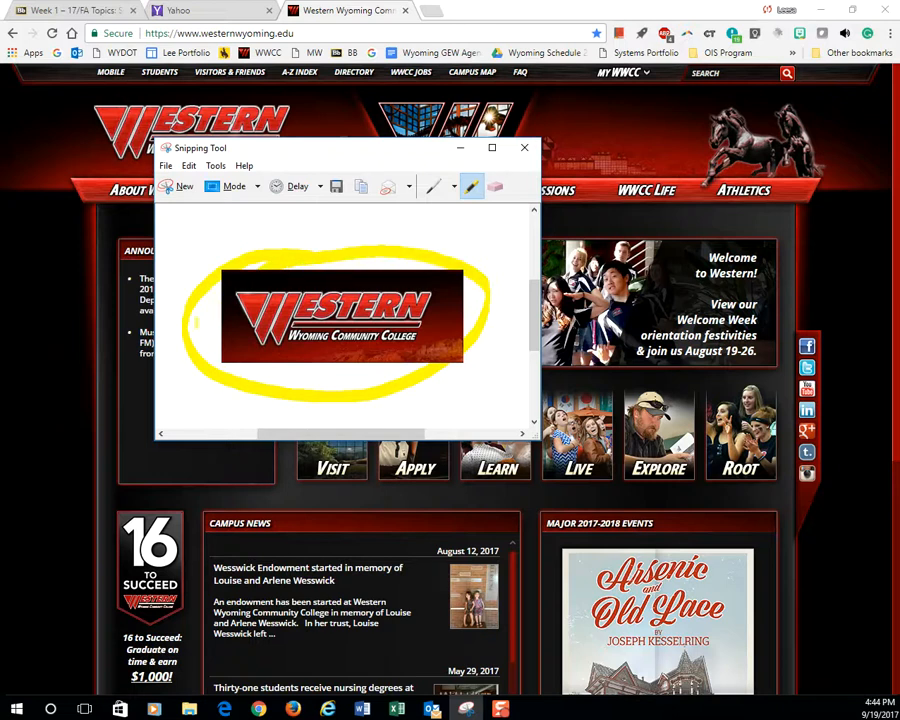
click(432, 186)
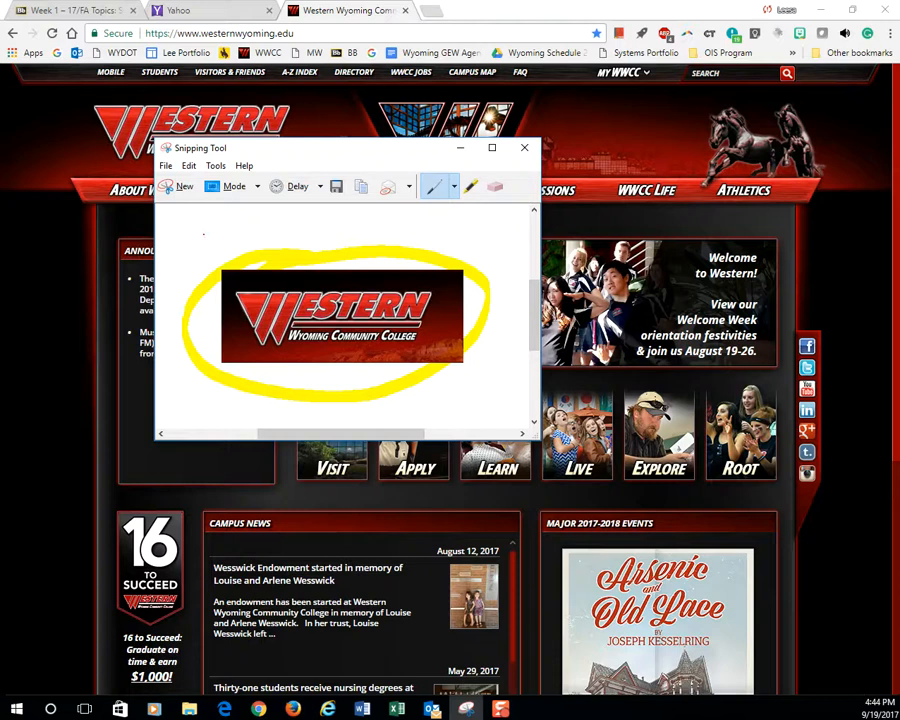
mouse_move(214, 232)
mouse_down()
mouse_move(206, 250)
mouse_move(222, 246)
mouse_move(228, 257)
mouse_up()
drag(288, 237, 290, 252)
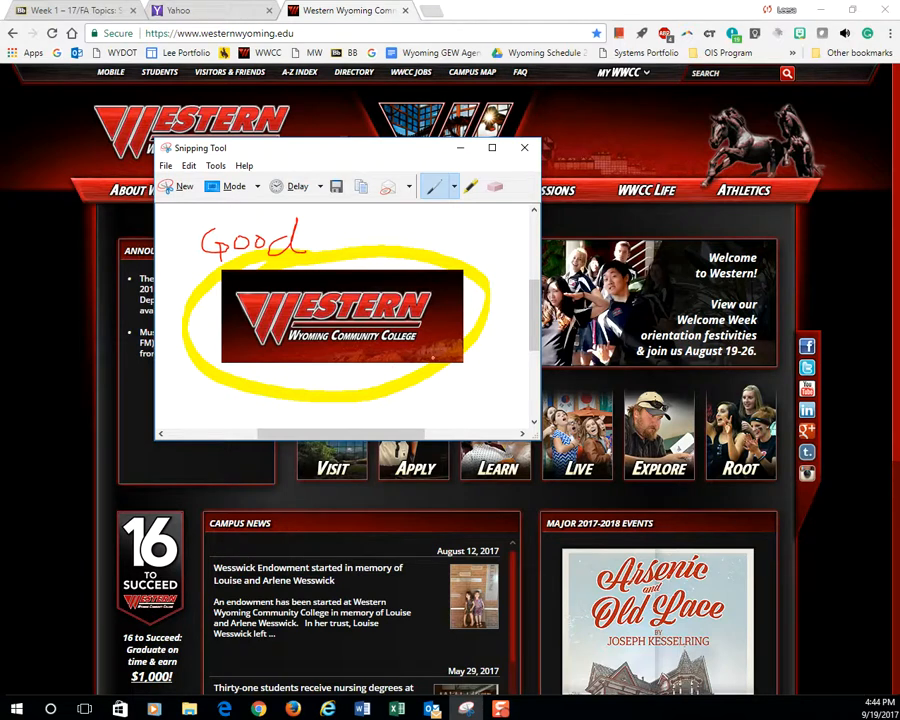
click(167, 166)
click(197, 203)
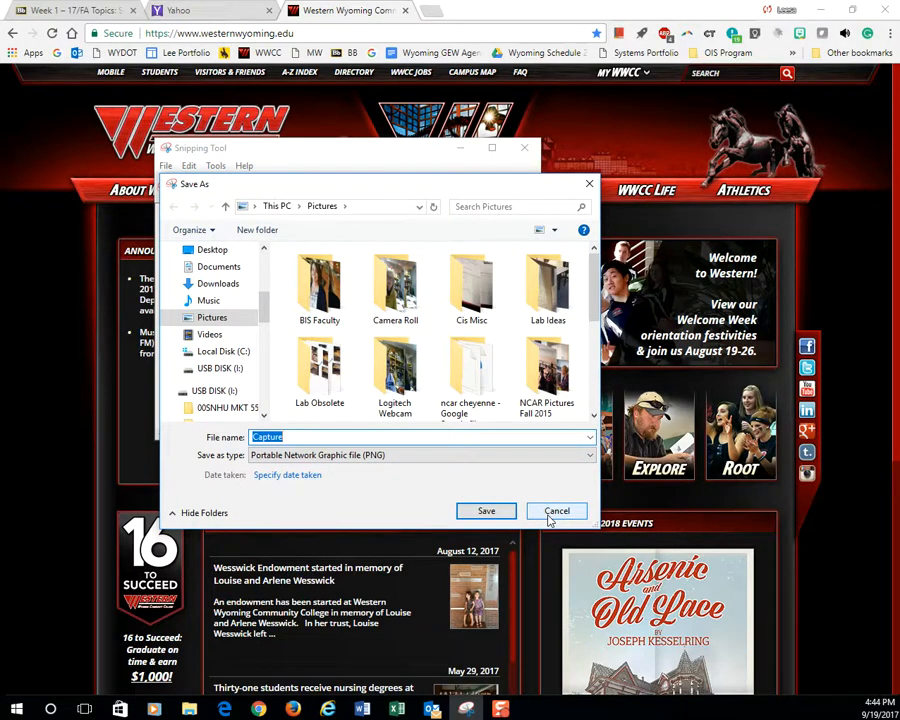
click(551, 514)
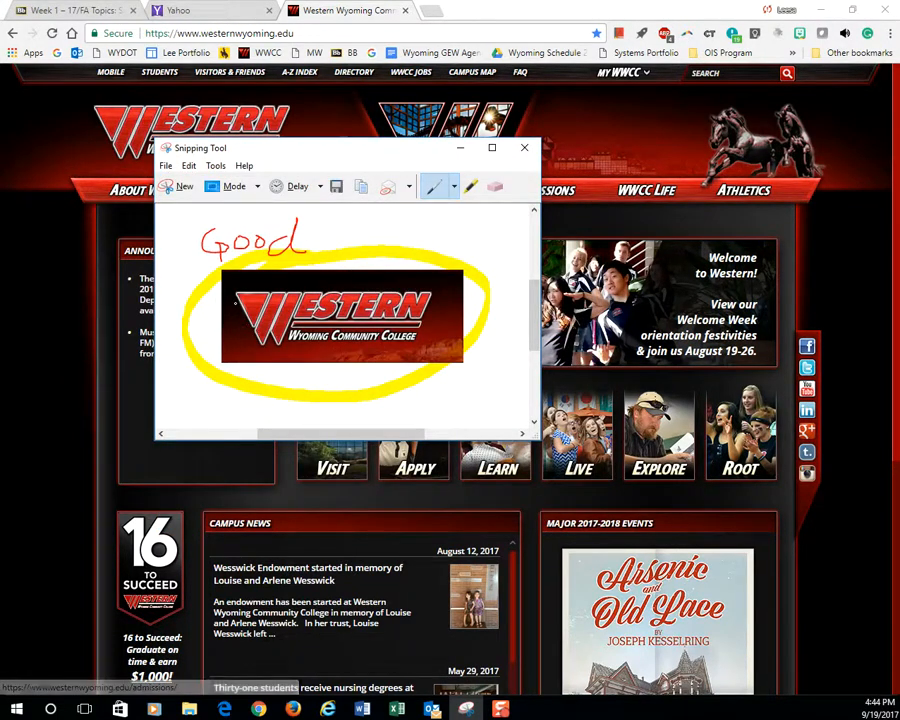
- Close the annotated logo snip without saving its changes
click(167, 167)
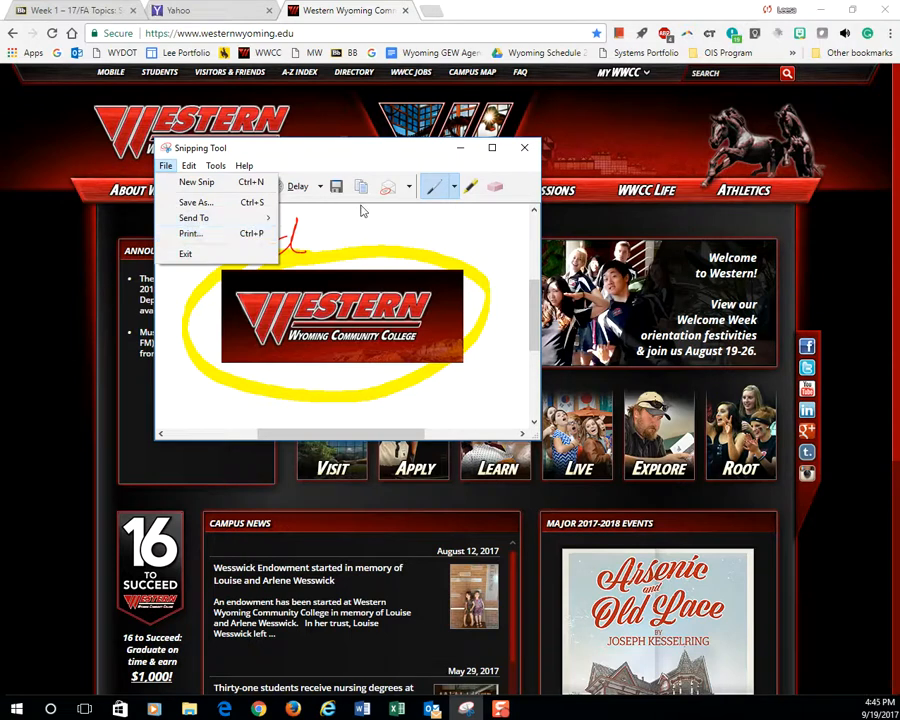
click(523, 150)
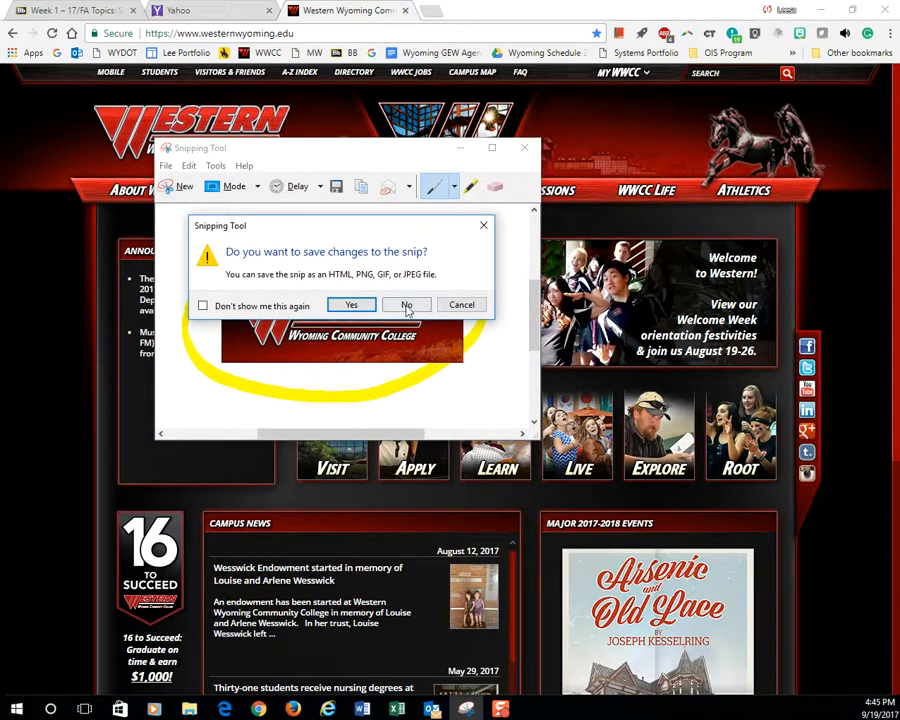
click(404, 304)
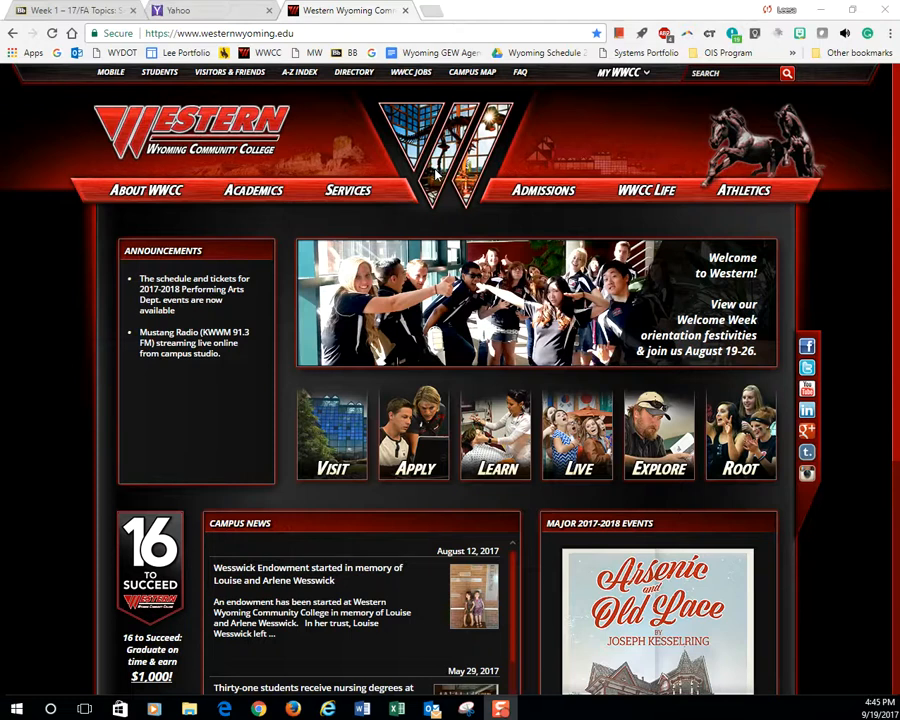
- Go to Yahoo Finance from the open Yahoo page and search for "twitter" to open its stock quote
click(211, 22)
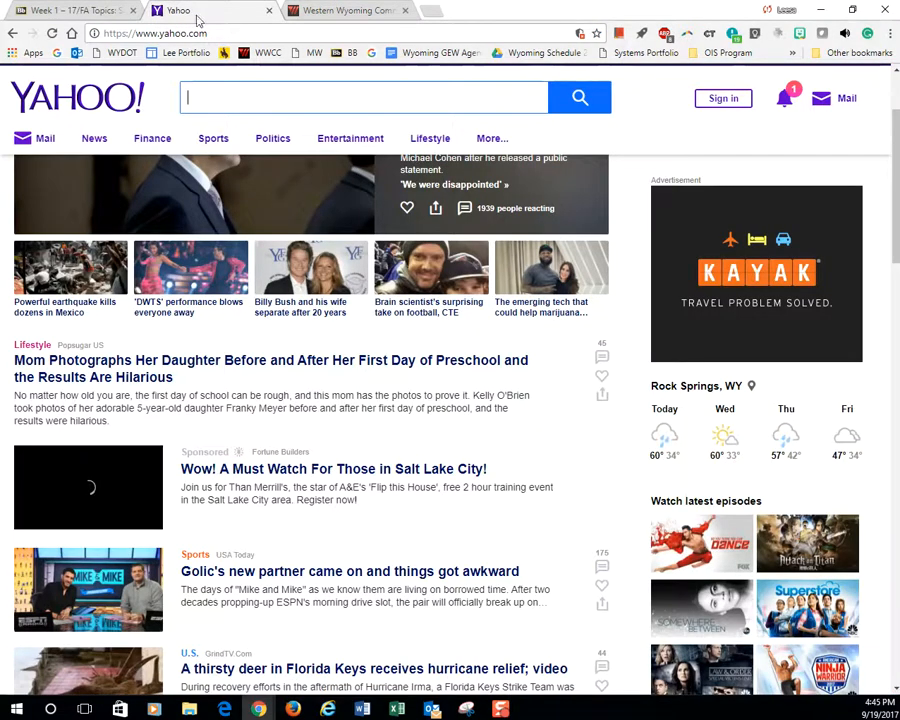
click(151, 140)
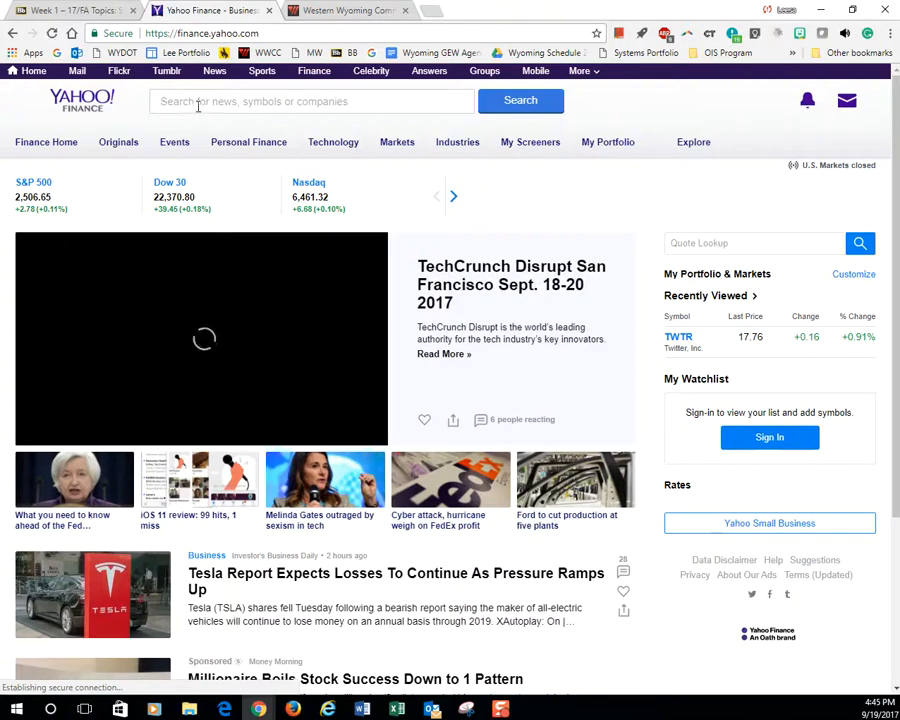
click(217, 104)
text(twitte)
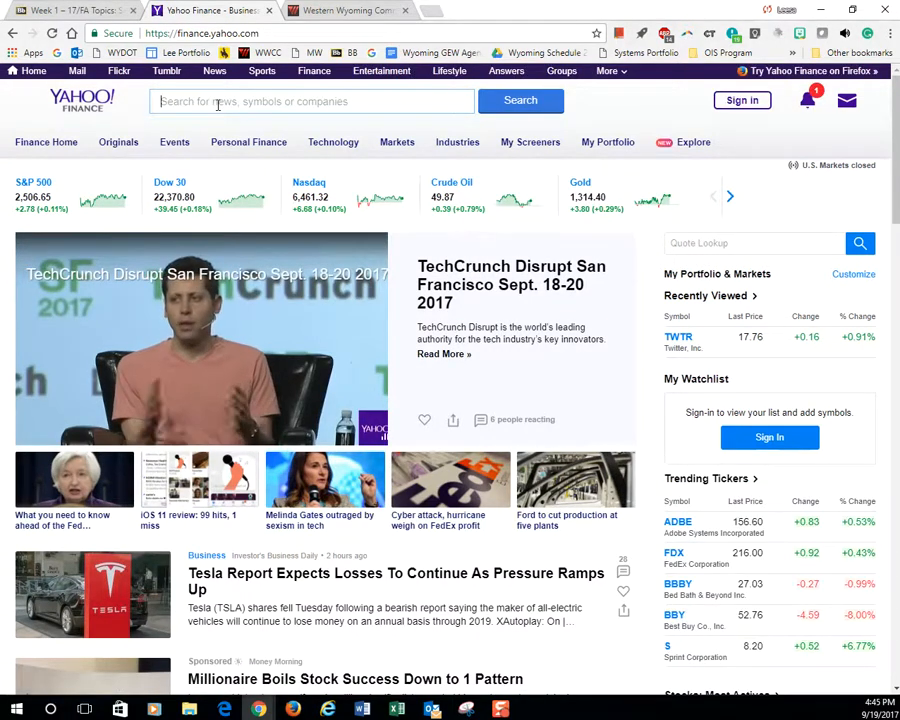
click(251, 104)
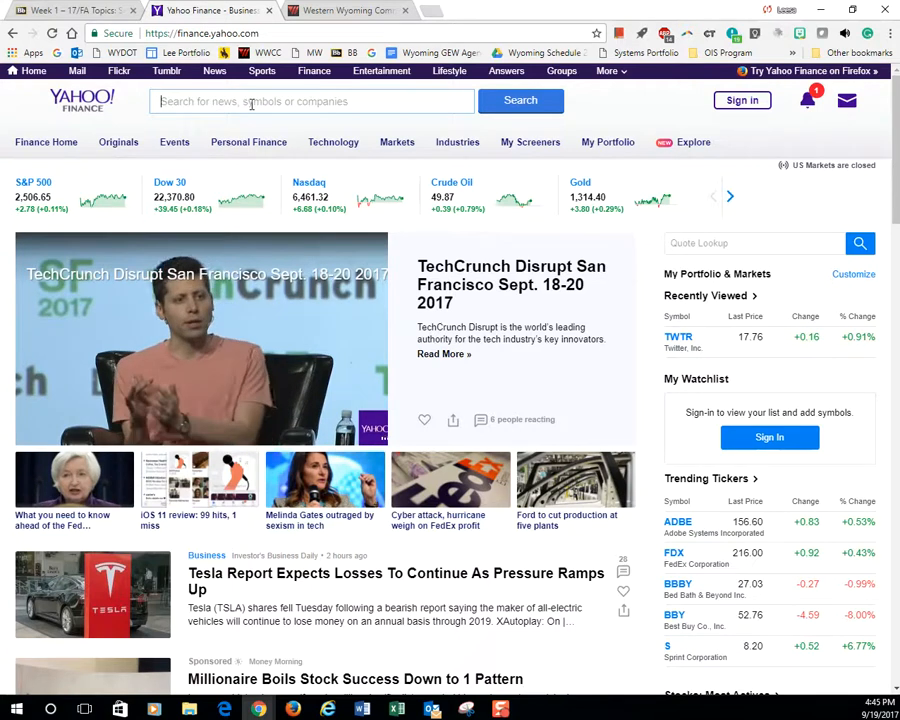
text(twitter)
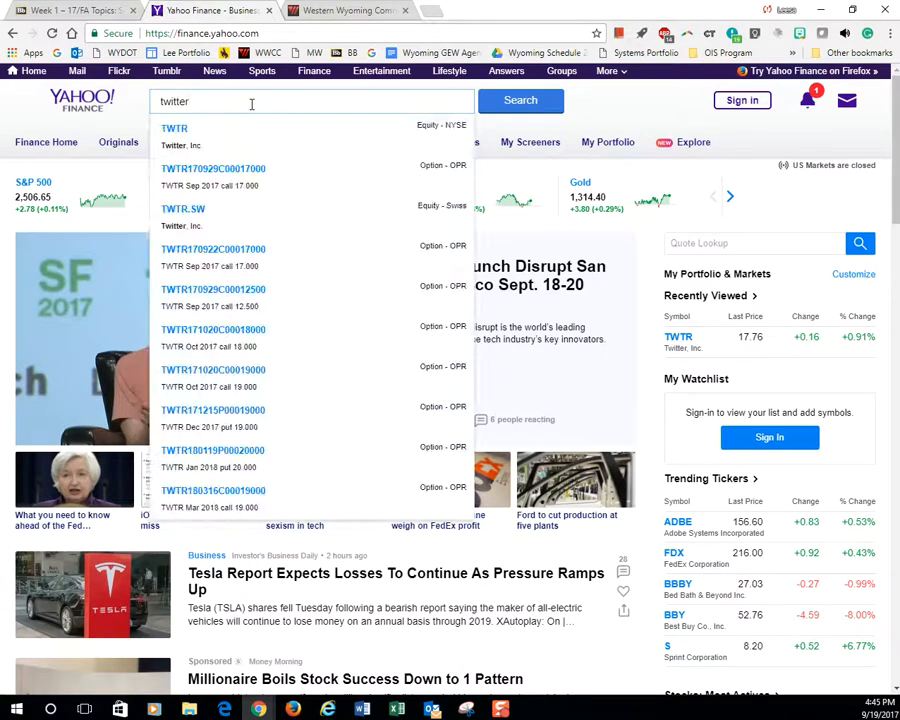
click(525, 113)
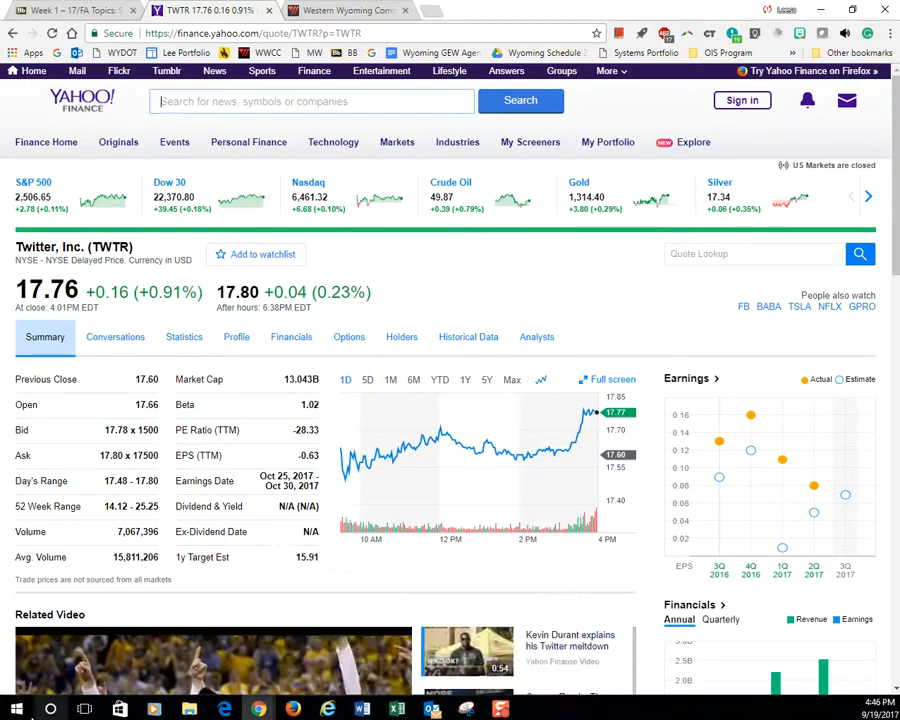
- Launch the Snipping Tool again over the Twitter quote page
key(super)
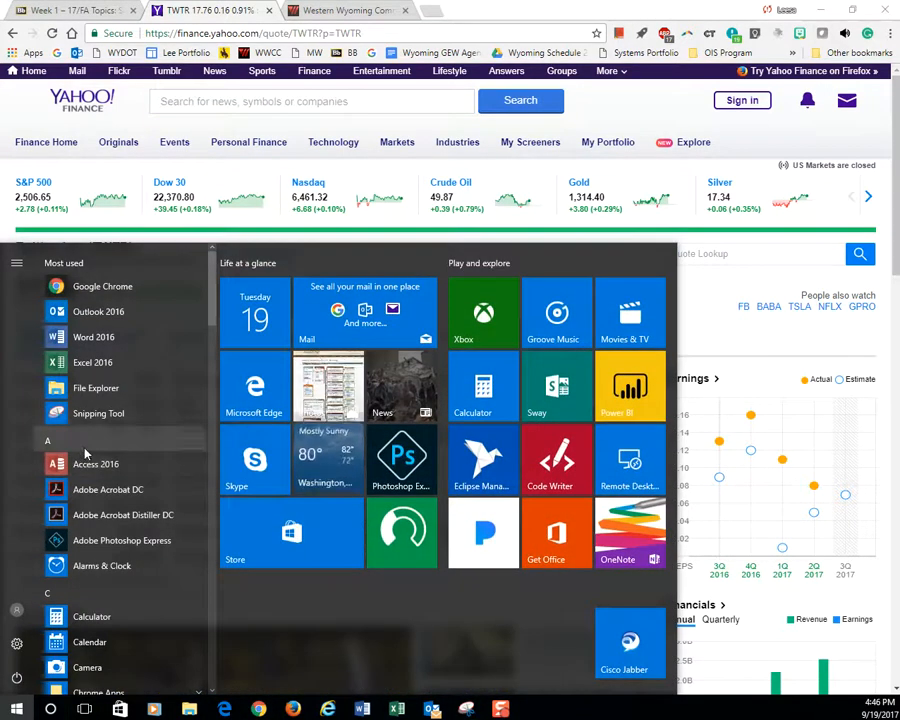
text(snip)
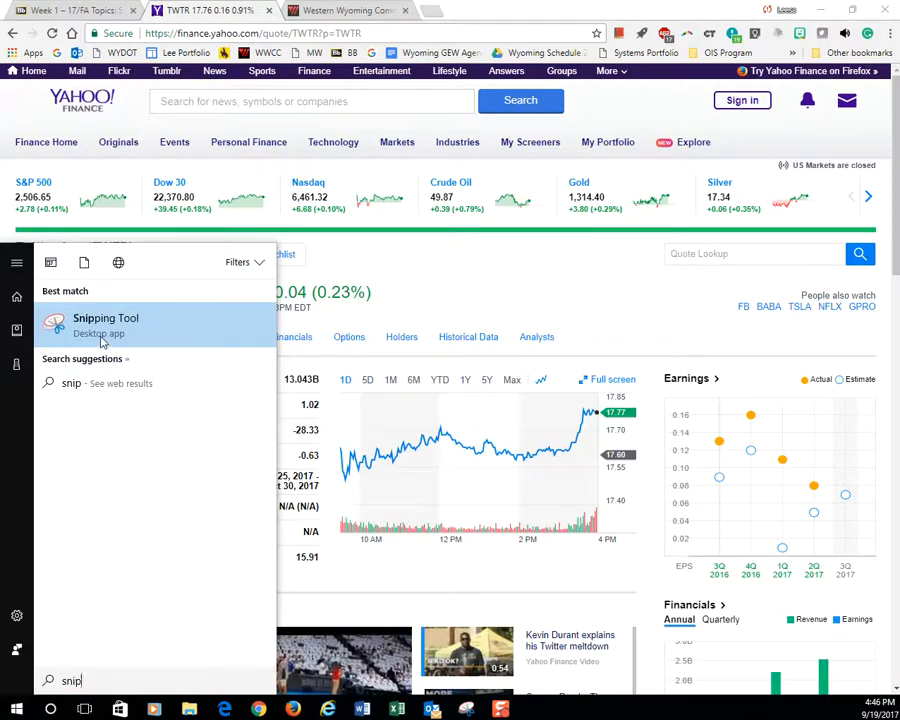
click(101, 340)
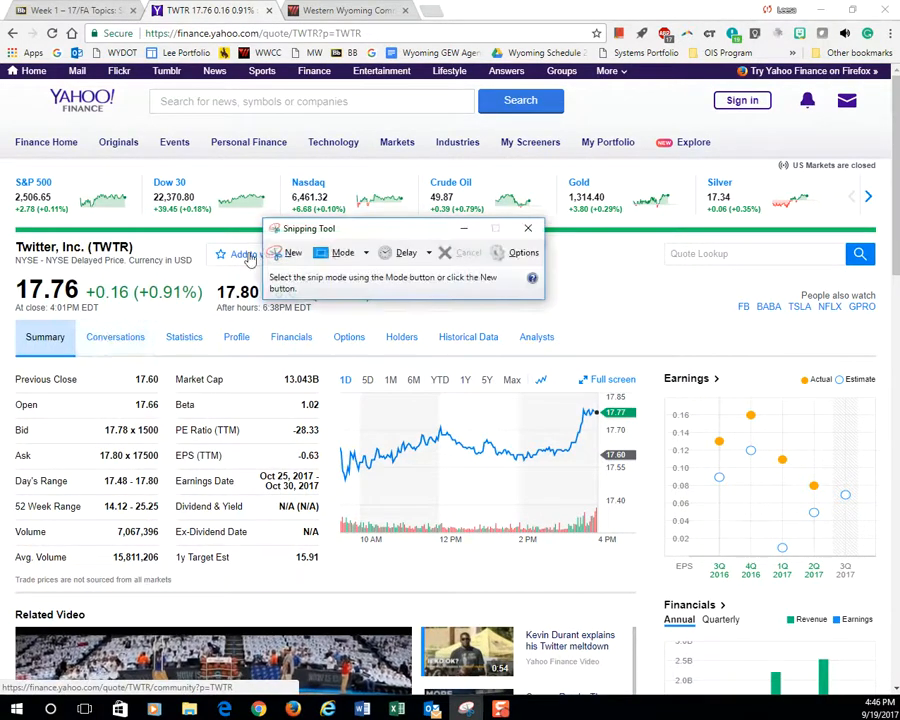
- Snip the Twitter quote summary including its price chart, and highlight the 52 Week Range row in yellow
click(285, 256)
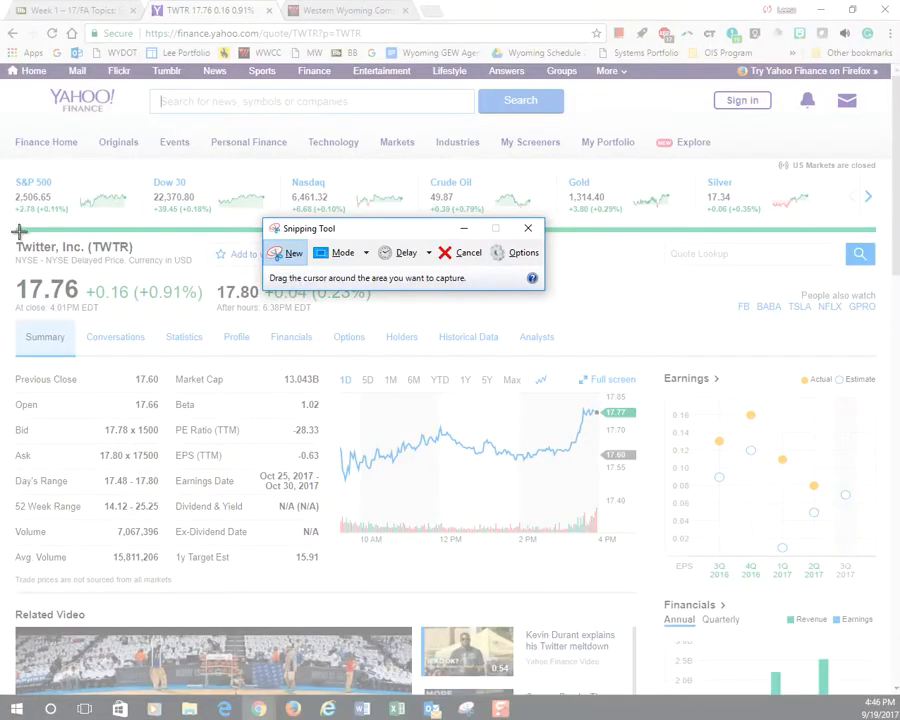
drag(8, 226, 656, 590)
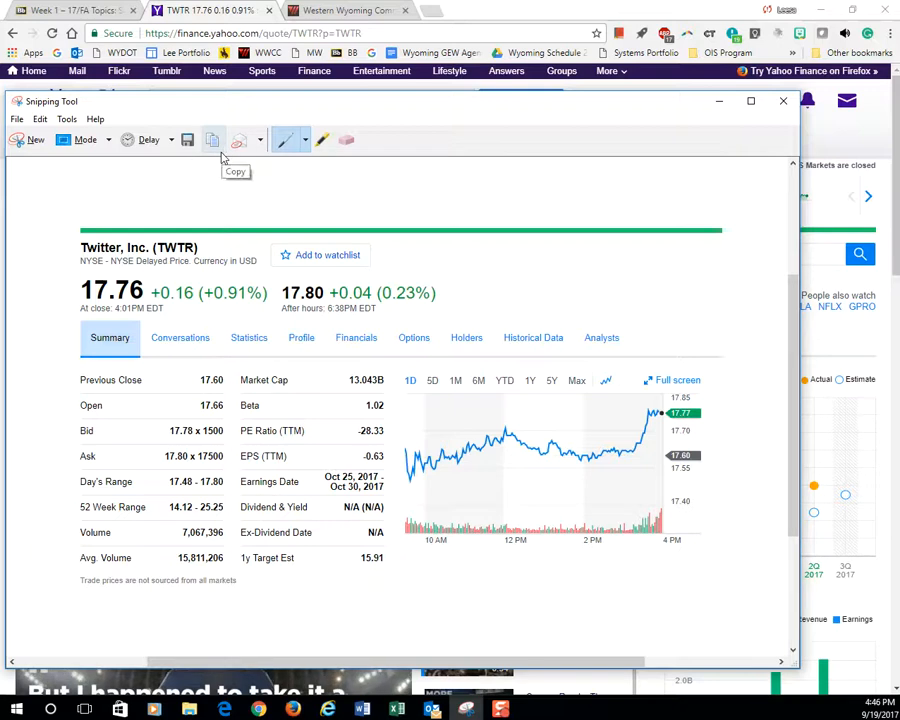
click(321, 140)
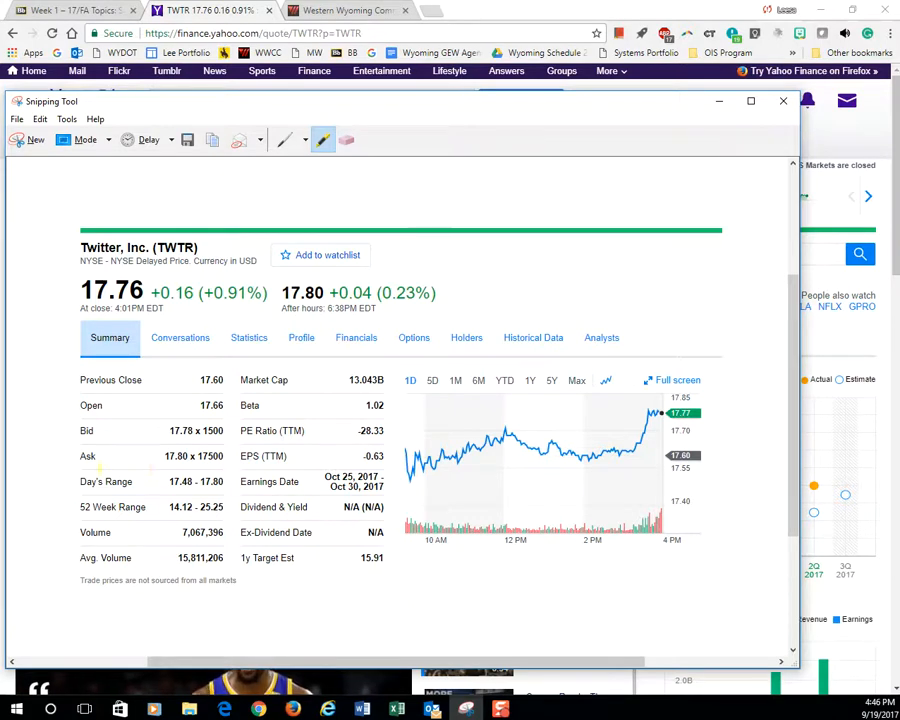
drag(82, 507, 233, 507)
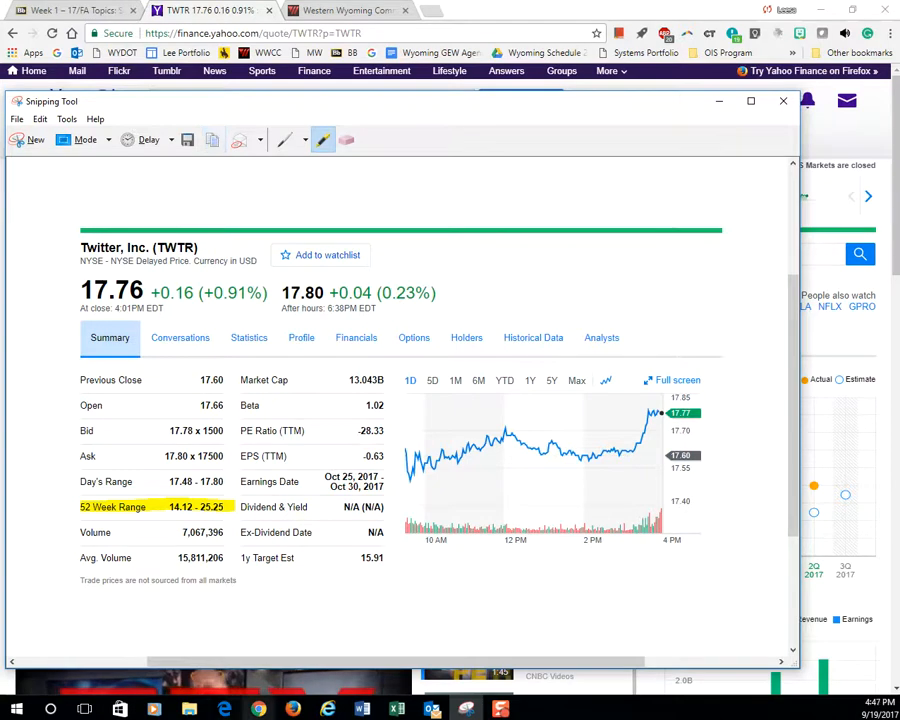
- Switch to a blank Word document, paste the highlighted snip, and add the line "Complete assignment" above it
click(363, 708)
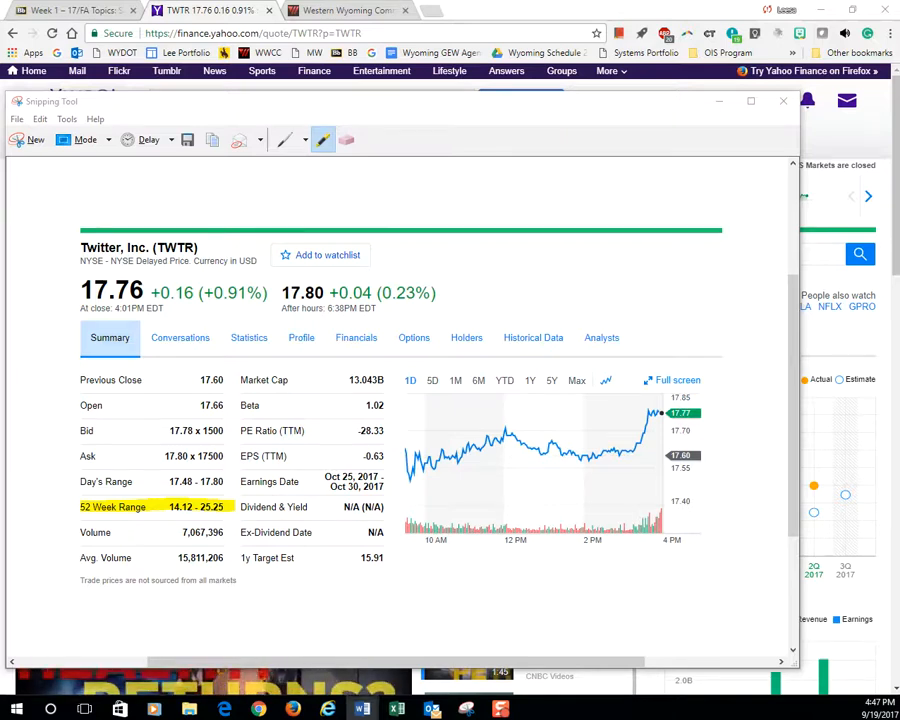
drag(899, 180, 407, 101)
key(ctrl+v)
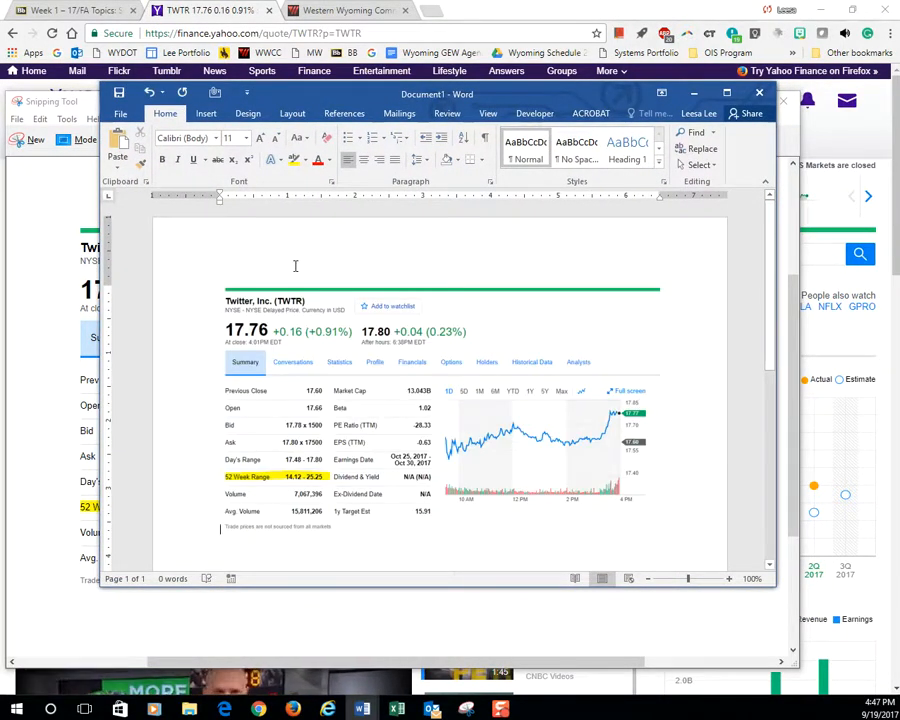
key(Return)
key(Return)
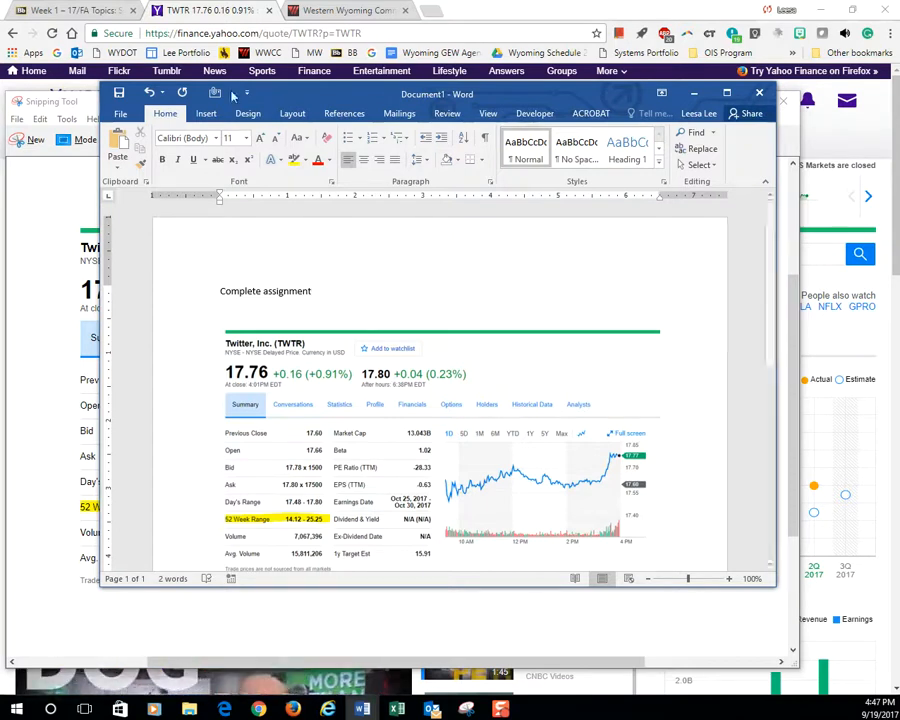
- Close the Word document and the Twitter snip without saving either one
click(762, 97)
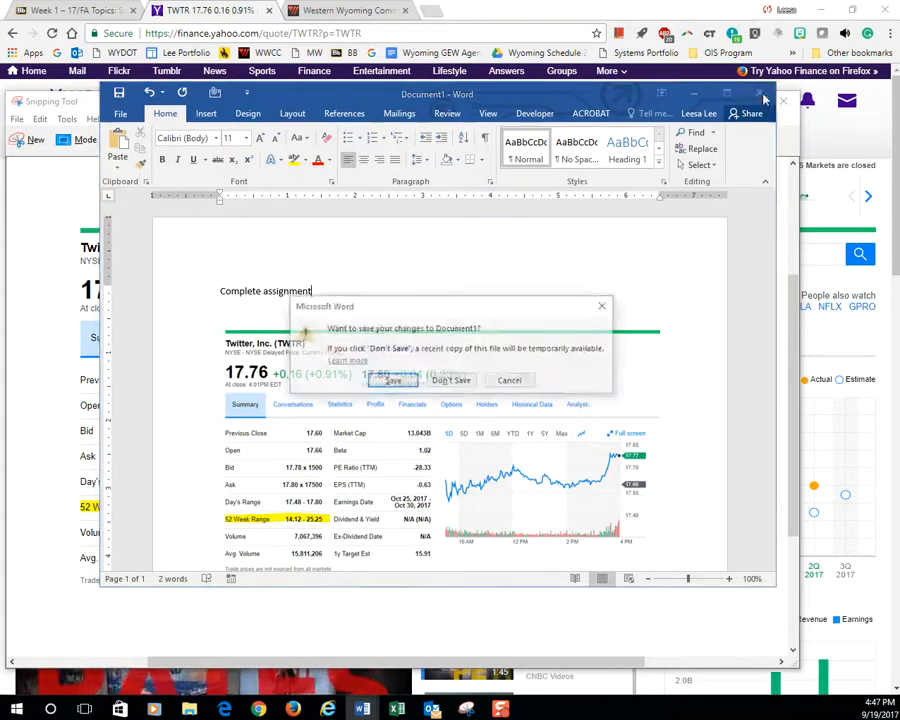
click(450, 379)
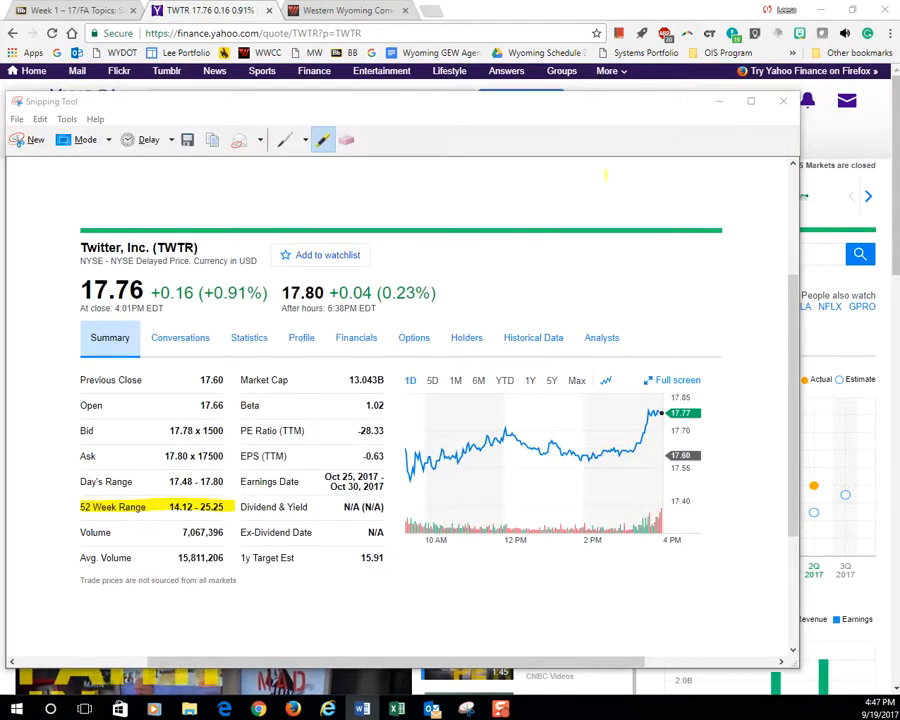
click(785, 103)
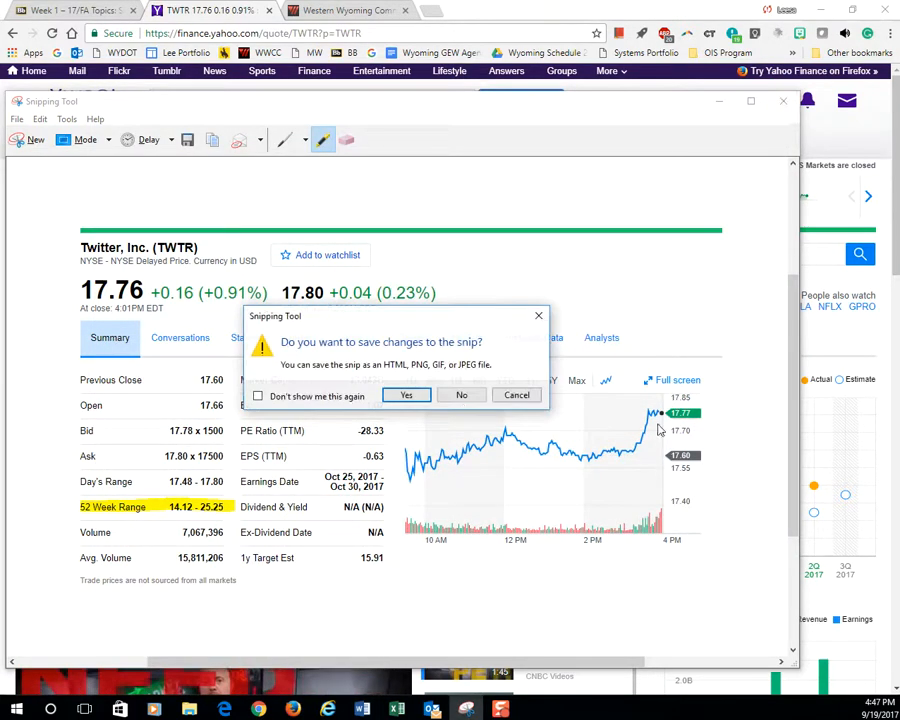
click(460, 396)
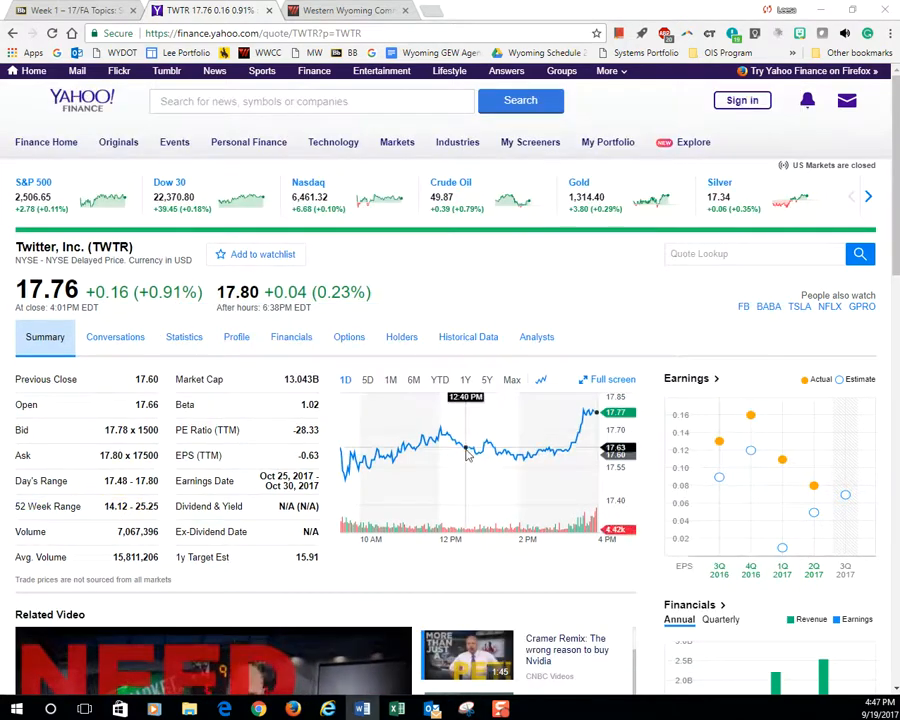
- Search Windows for "snip" and pin the Snipping Tool to Start
click(17, 713)
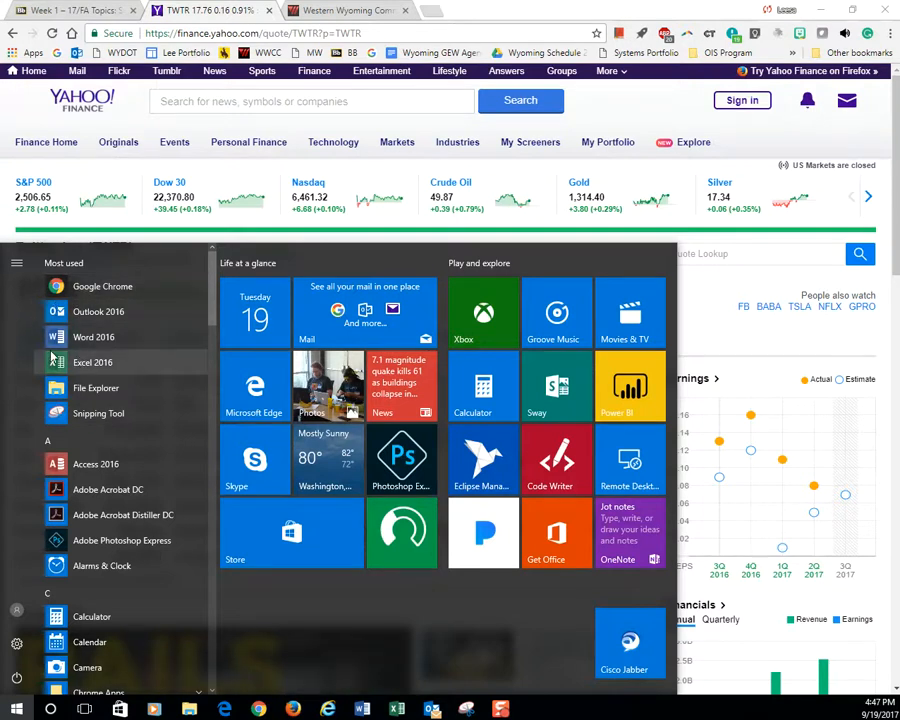
text(snip)
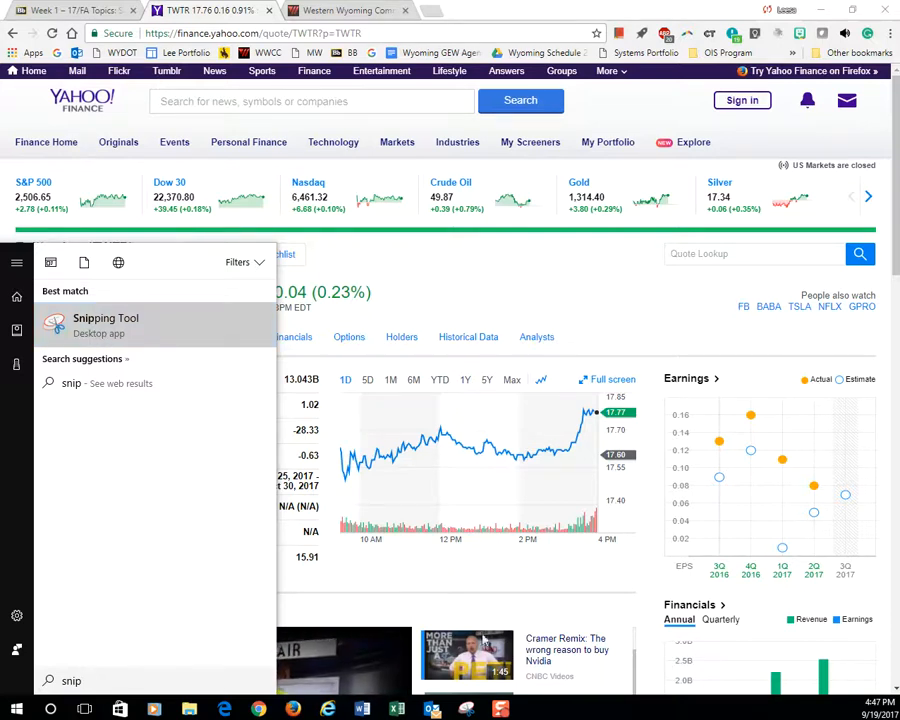
right_click(42, 324)
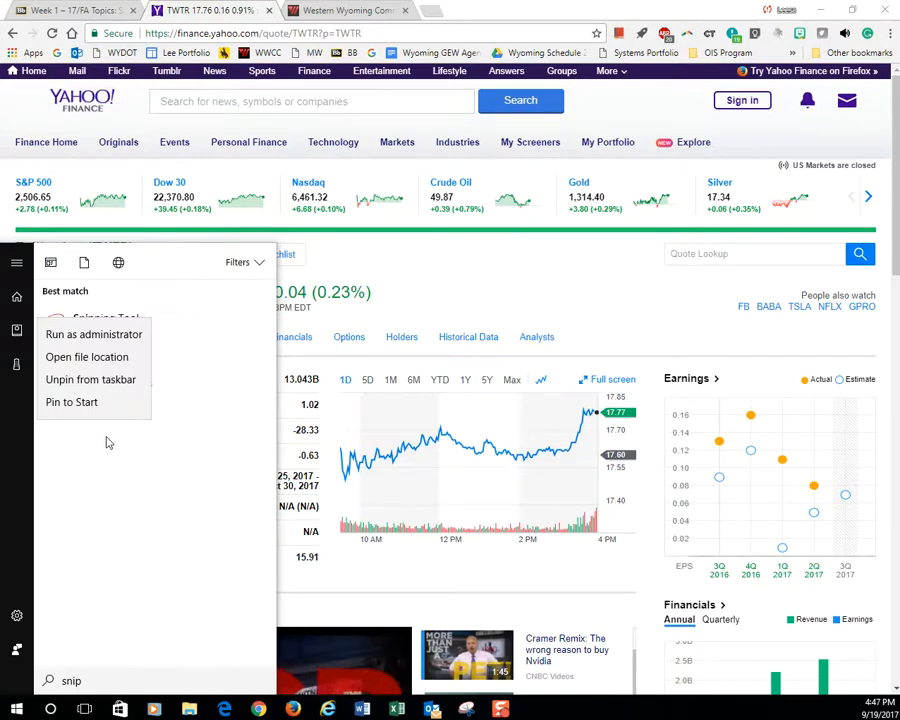
click(131, 462)
right_click(53, 318)
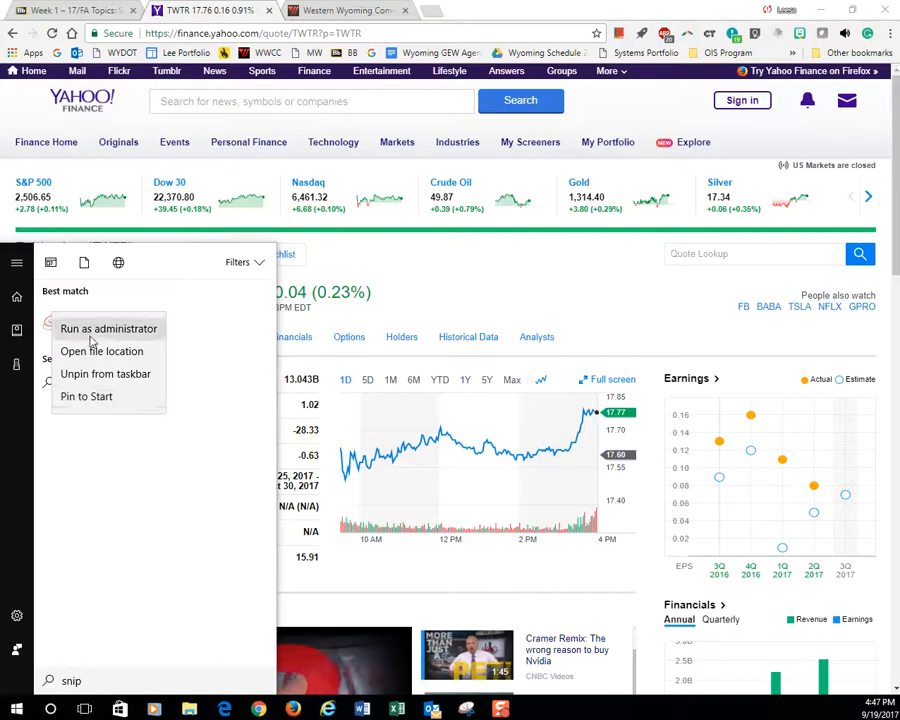
click(86, 397)
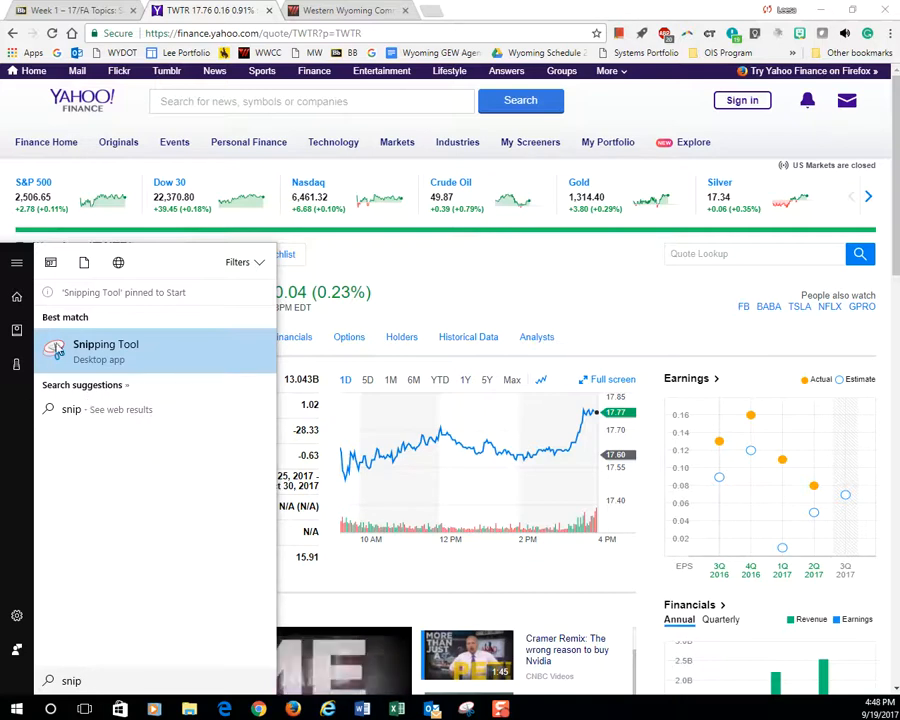
- Try to pin the Snipping Tool to the taskbar from the Start app list
right_click(58, 355)
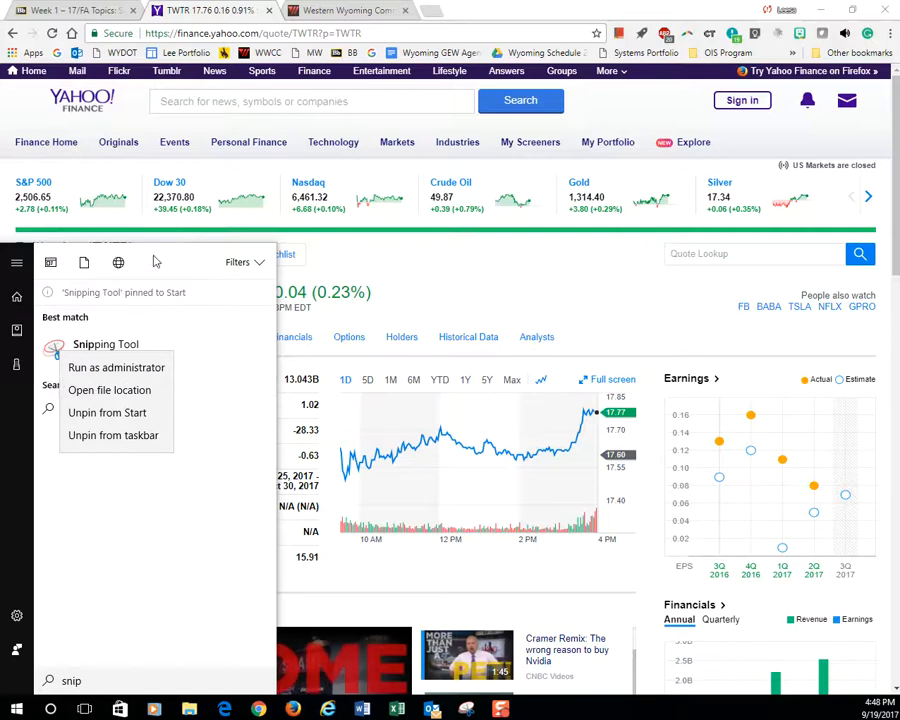
click(16, 708)
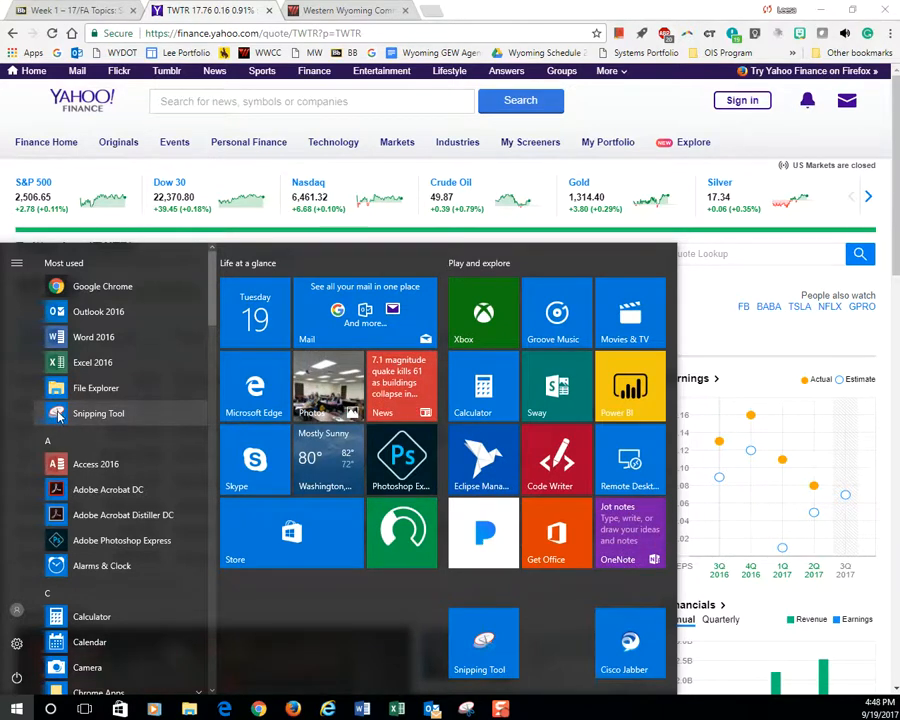
drag(58, 416, 534, 706)
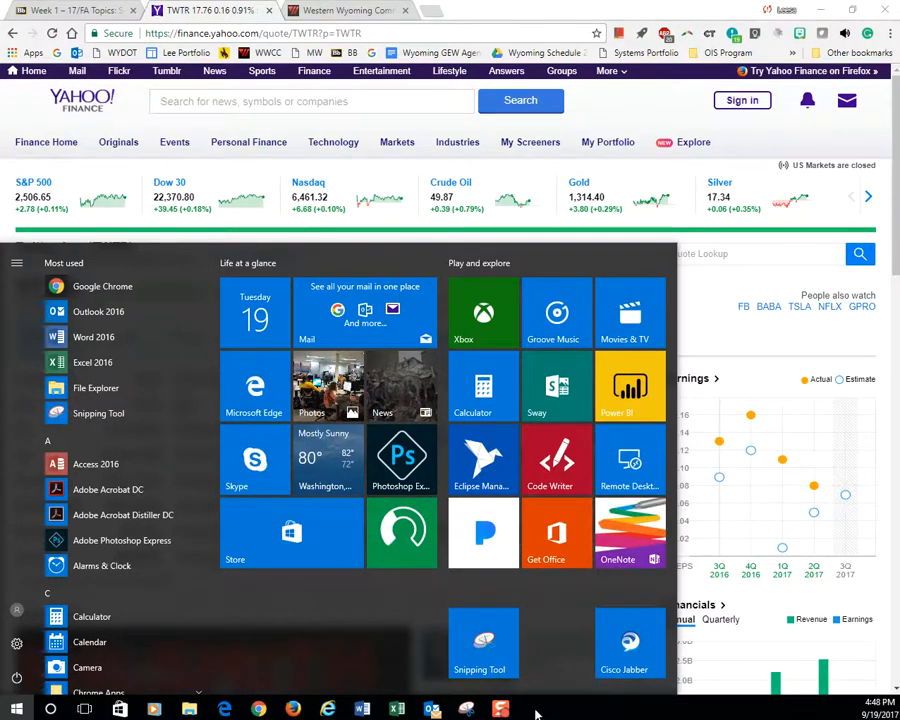